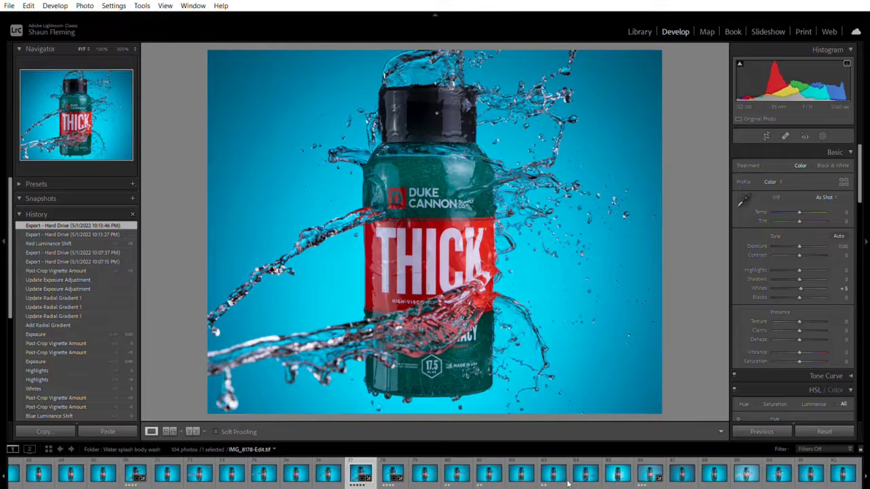
Look back through the filmstrip for the empty blue background shot without the bottle and open it.
scroll(528, 475, left, 6)
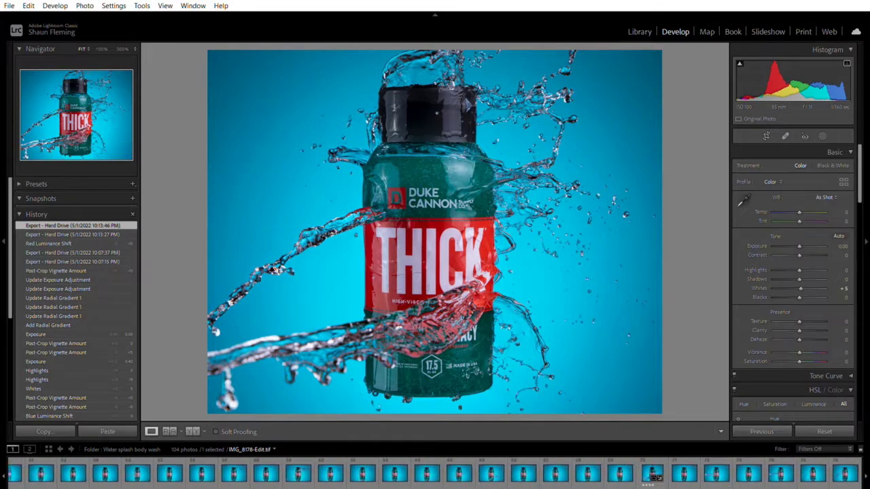
scroll(649, 477, left, 8)
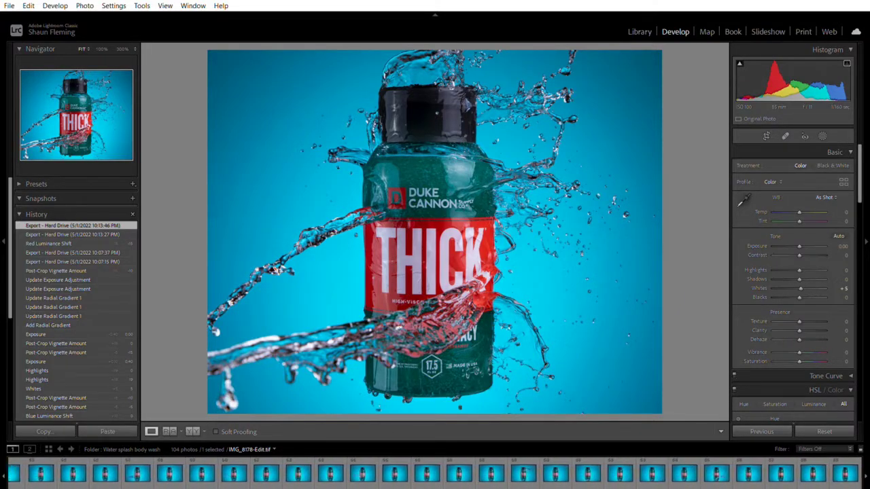
scroll(435, 476, left, 8)
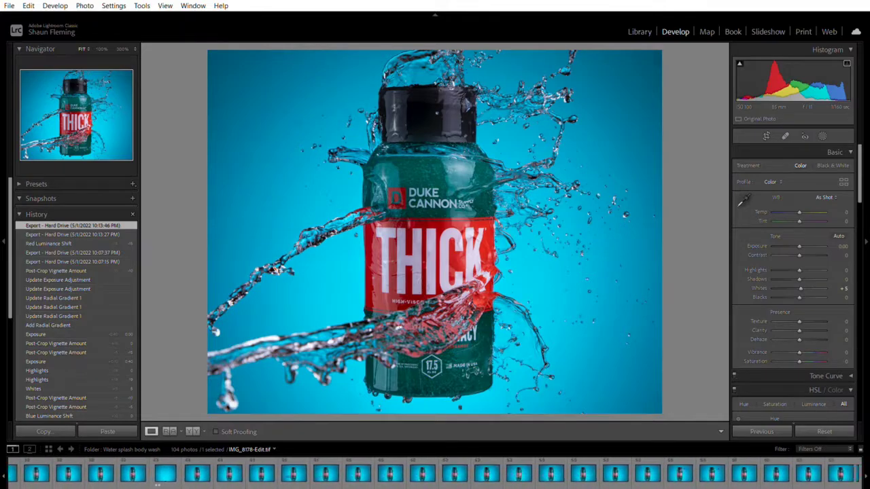
scroll(176, 479, left, 6)
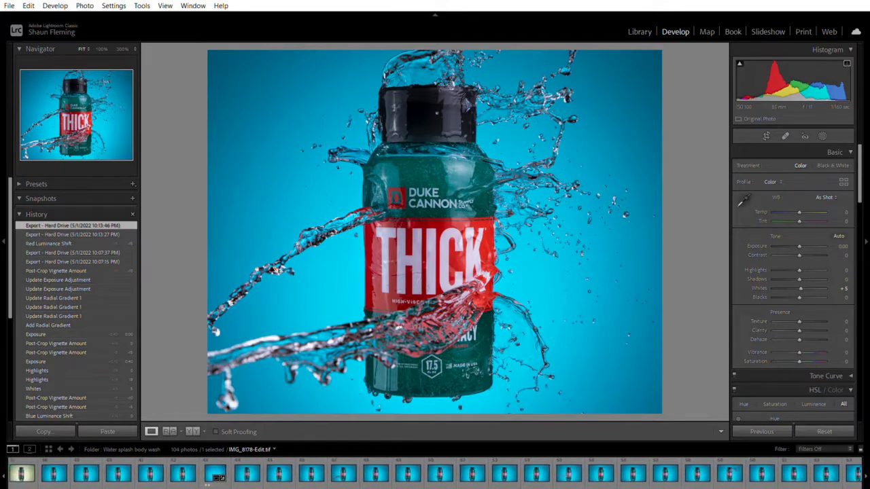
scroll(218, 477, right, 1)
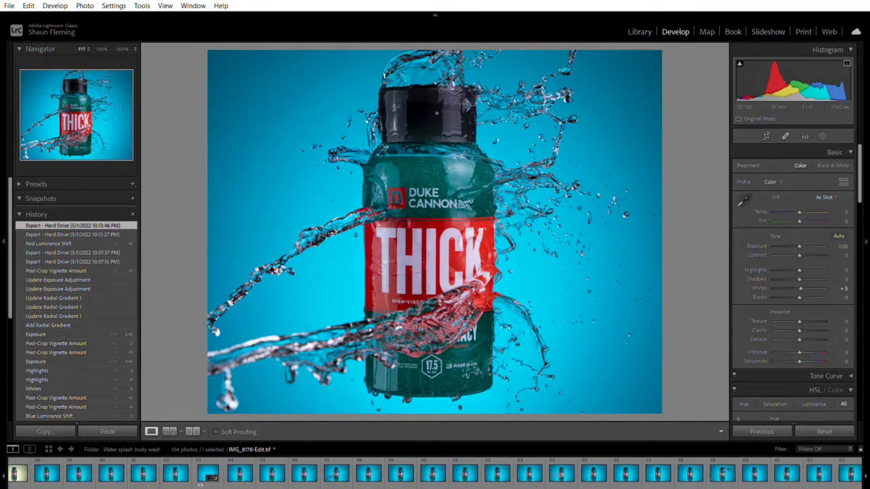
scroll(208, 478, left, 1)
click(231, 470)
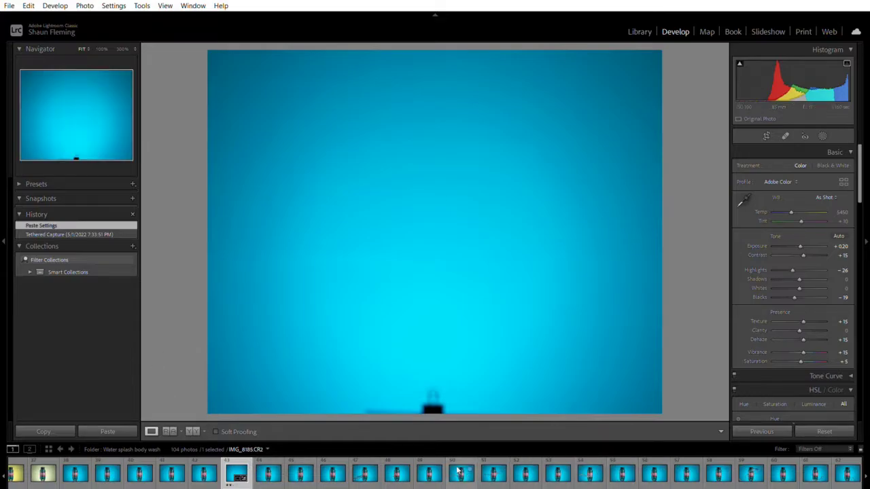
Review the bottle splash shots in the filmstrip, including IMG_8205.CR2 and IMG_8212.CR2.
click(503, 479)
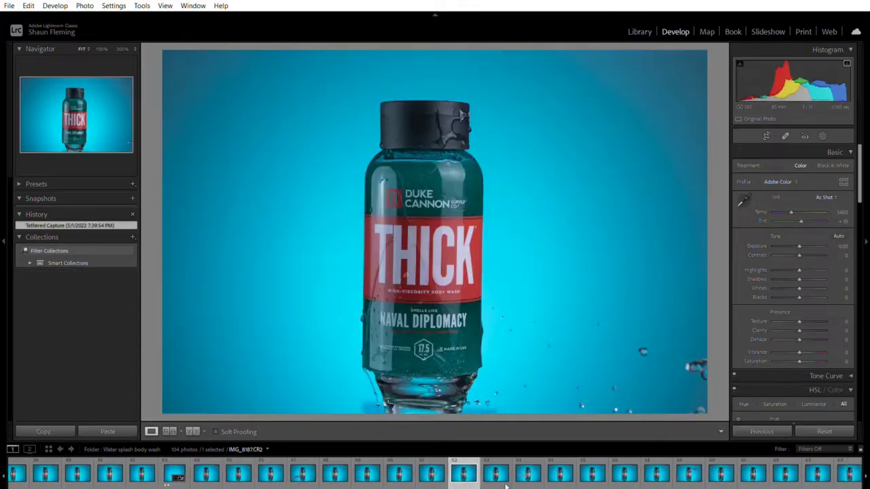
click(509, 481)
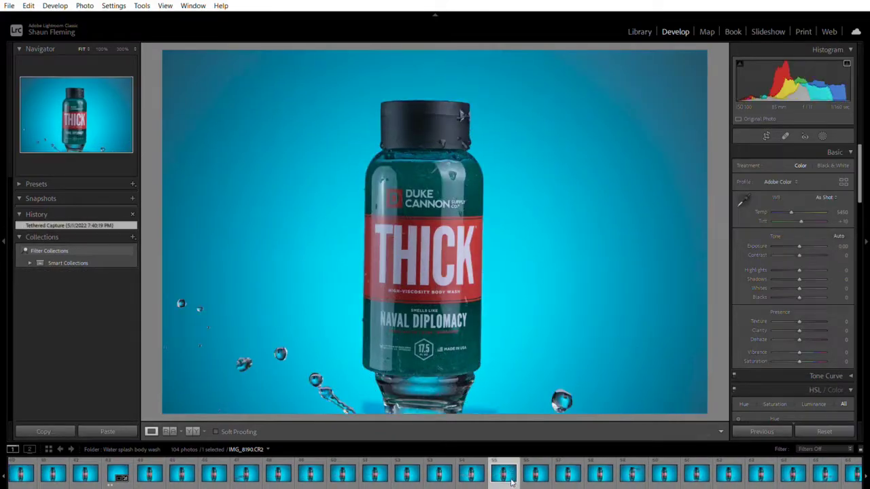
scroll(510, 481, down, 10)
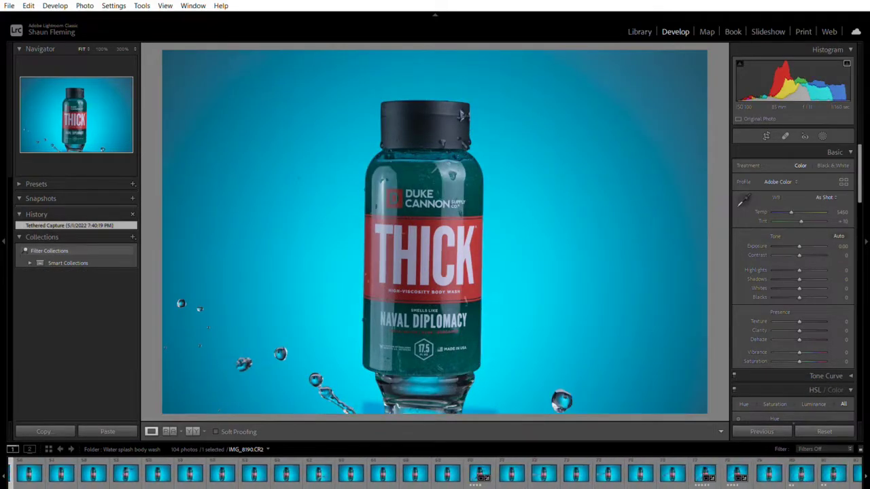
click(478, 480)
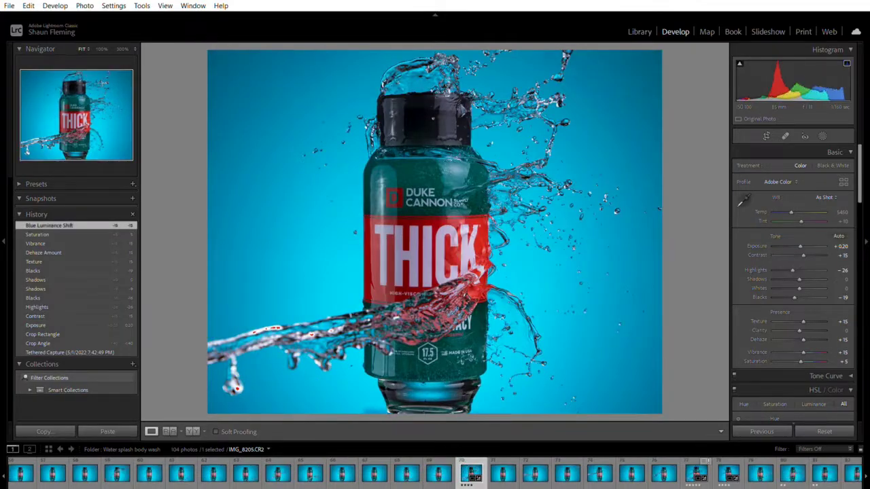
scroll(652, 484, down, 2)
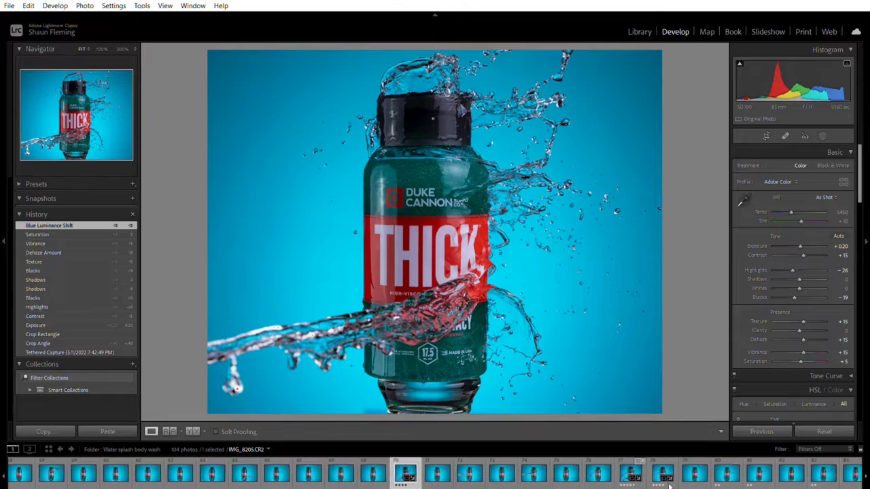
click(659, 464)
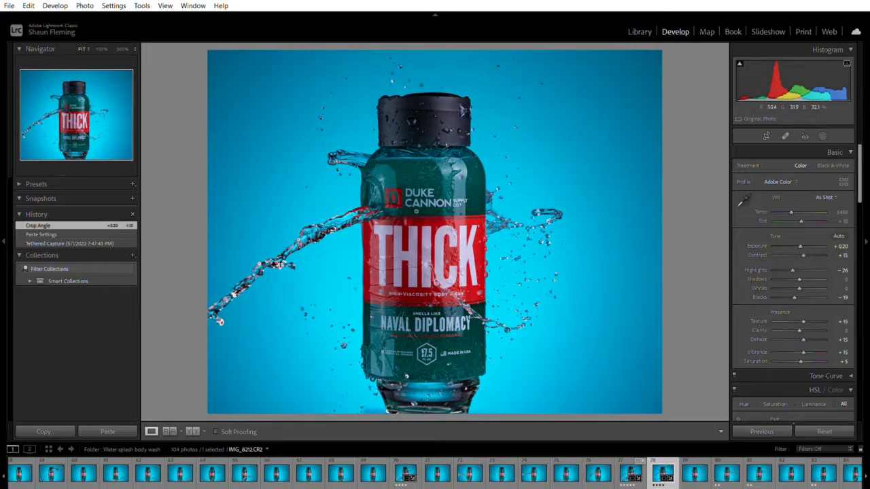
Select the two splash shots IMG_8205.CR2 and IMG_8212.CR2 together with the background shot IMG_8178.CR2.
click(401, 466)
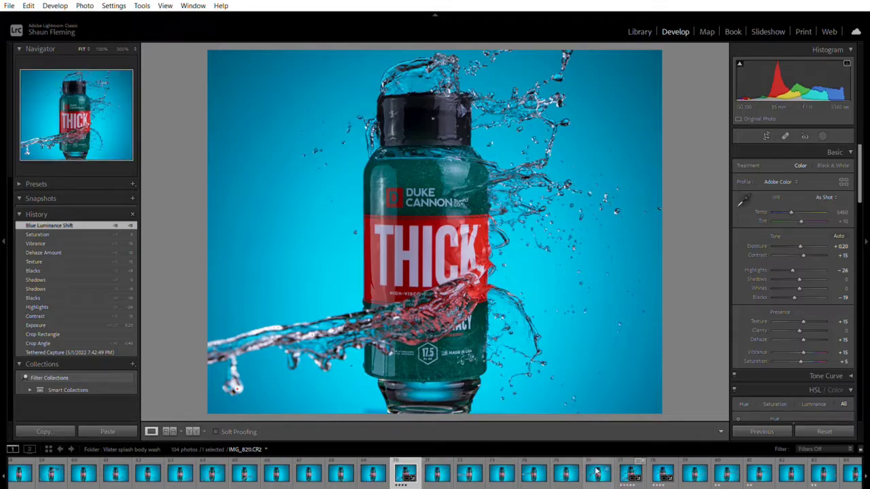
ctrl+click(657, 464)
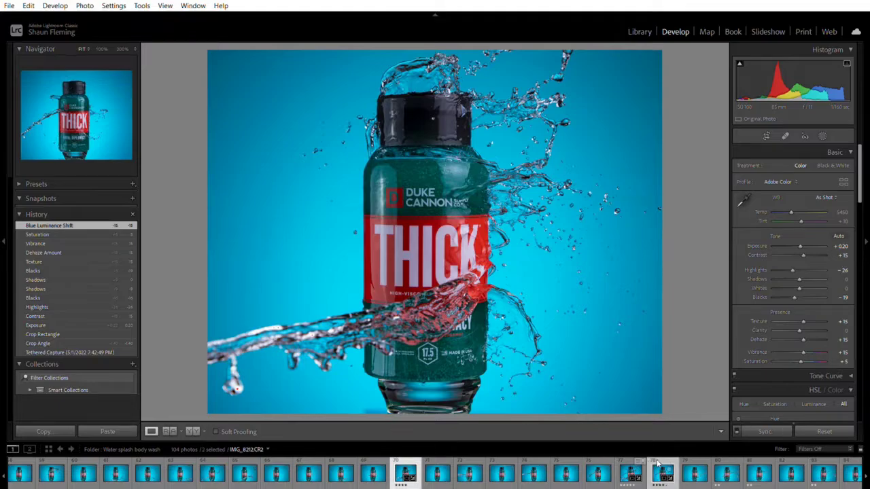
scroll(657, 474, up, 3)
scroll(434, 474, down, 5)
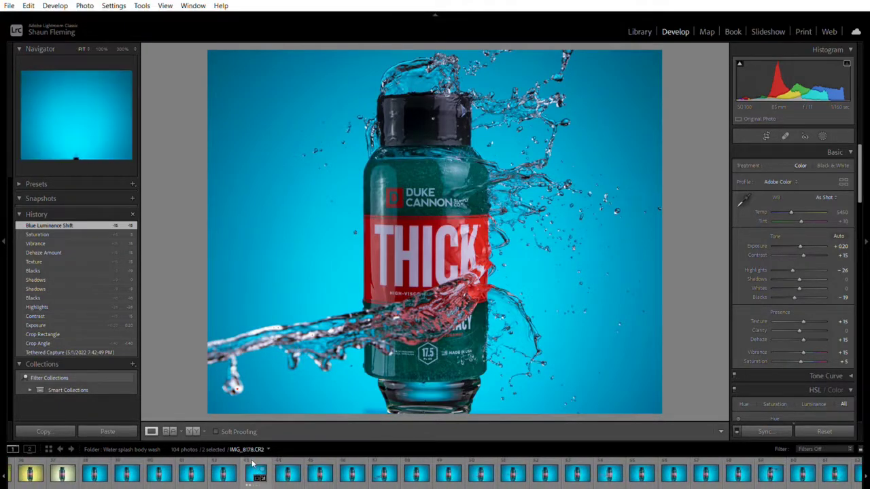
ctrl+click(252, 464)
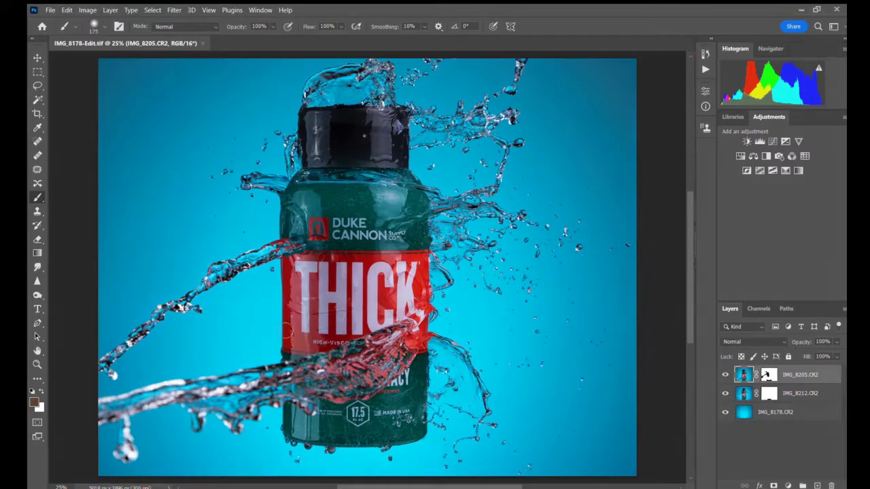
In Photoshop, toggle the visibility of the IMG_8205.CR2 and IMG_8212.CR2 layers to compare what each contributes to the composite.
click(724, 375)
click(725, 374)
click(724, 374)
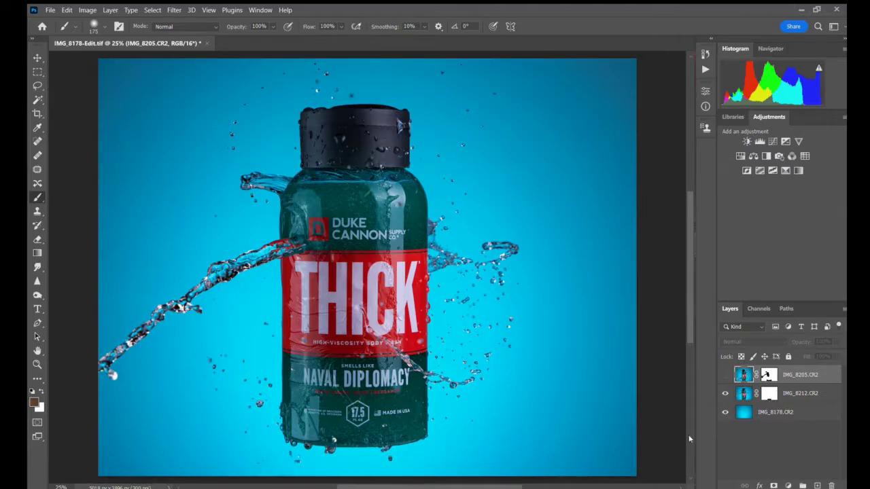
click(724, 396)
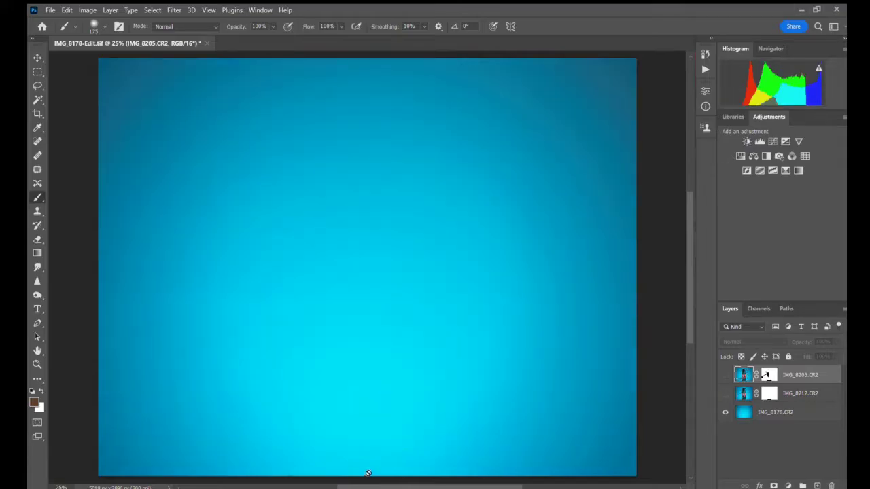
click(724, 374)
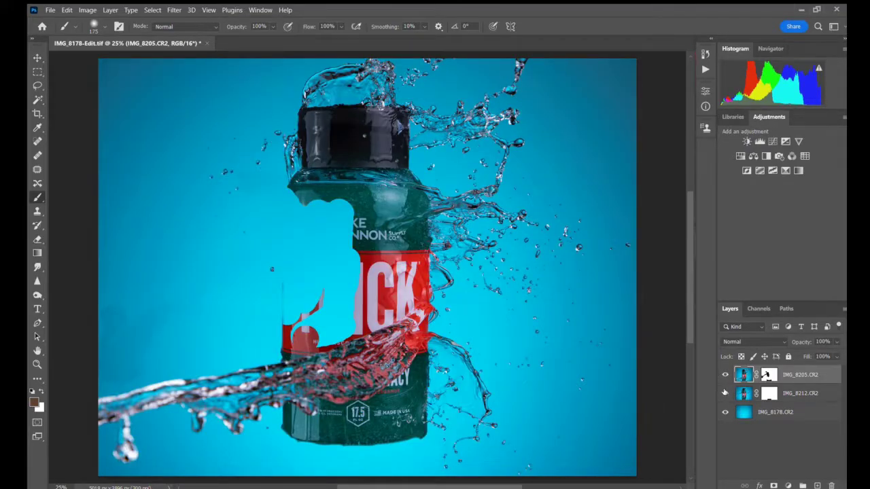
click(724, 392)
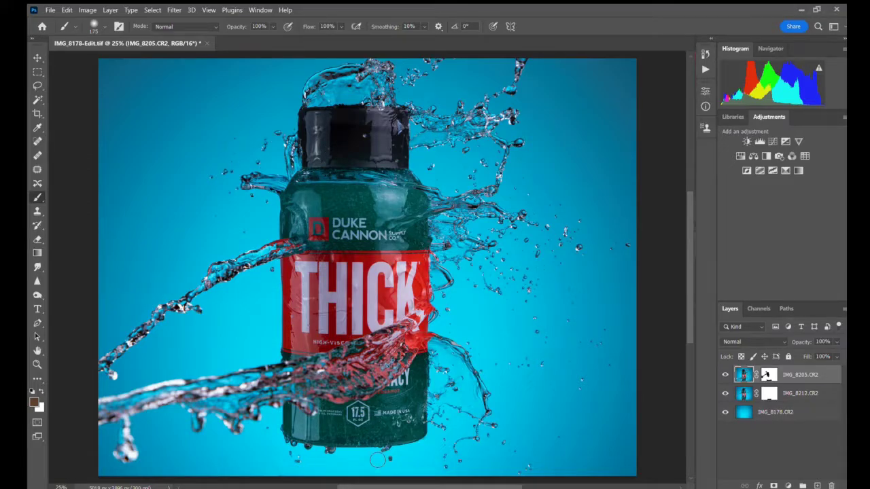
Inspect the bottle's lower label and bottom edge at 300% zoom, and return to the full image view.
key(ctrl+plus)
key(ctrl+plus)
key(ctrl+plus)
key(ctrl+plus)
key(ctrl+plus)
key(ctrl+plus)
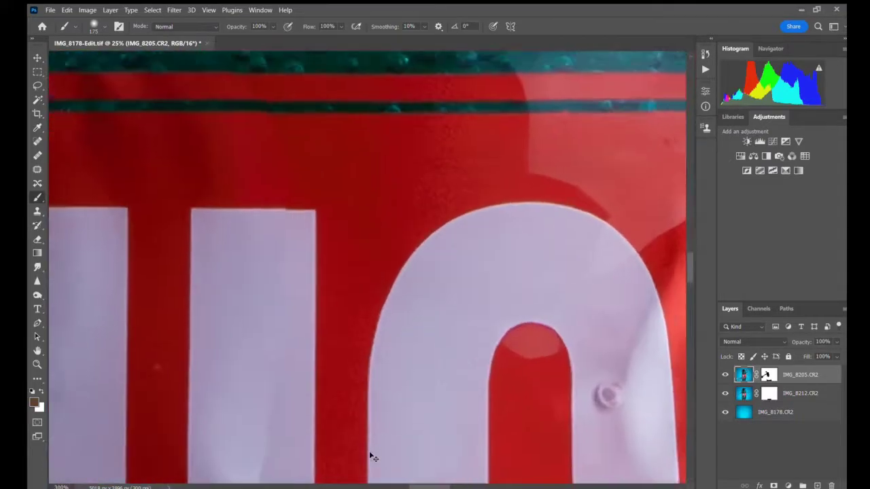
drag(421, 413, 451, 97)
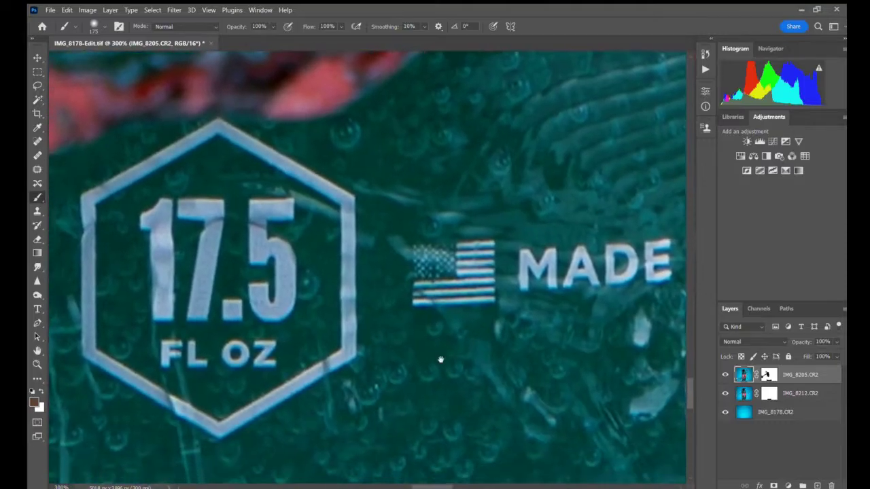
drag(441, 360, 454, 50)
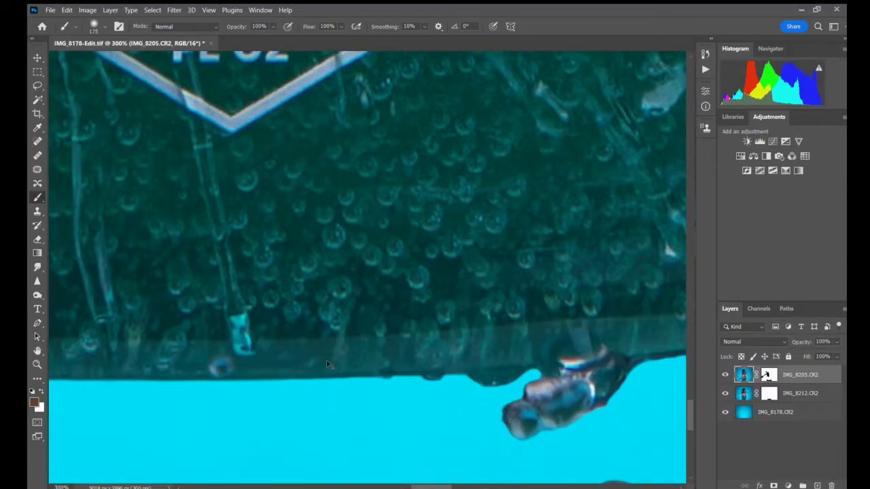
key(ctrl+0)
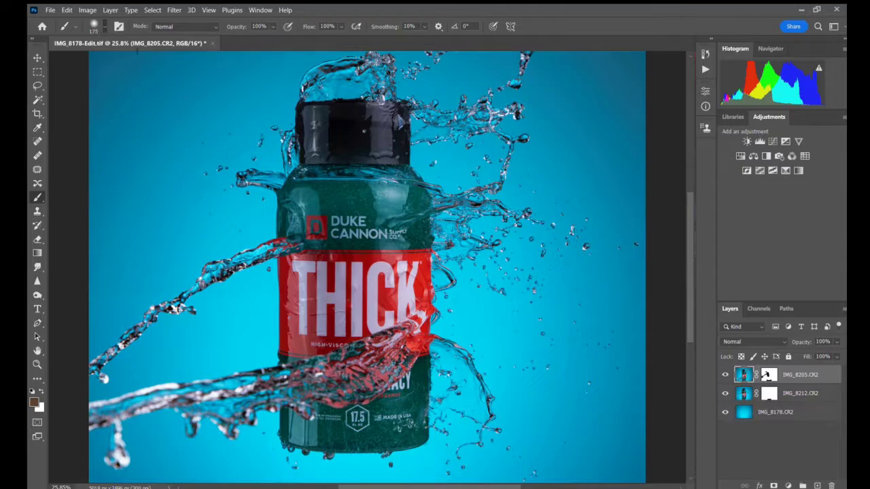
Undo the stray brush dab on the image and activate the IMG_8205.CR2 layer's mask.
click(214, 107)
key(ctrl+z)
click(769, 374)
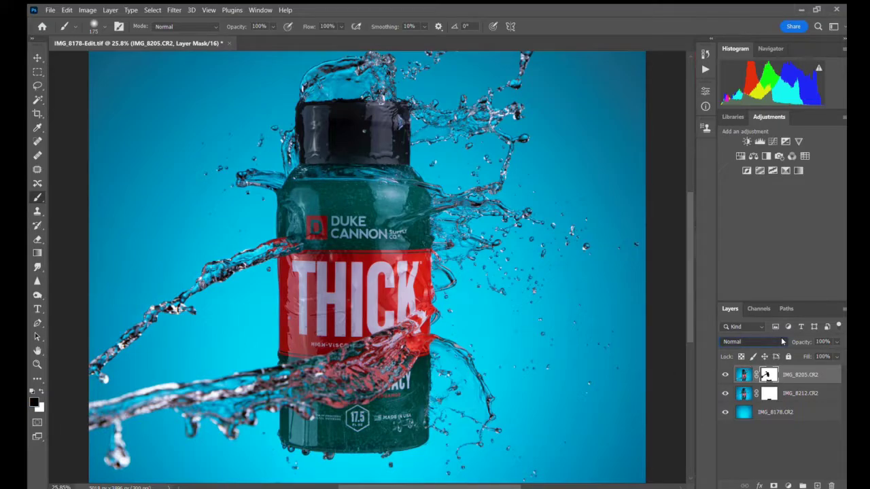
Try blend modes including Color Burn, Dissolve and Overlay on the IMG_8205.CR2 layer and set it back to Normal.
scroll(777, 336, down, 4)
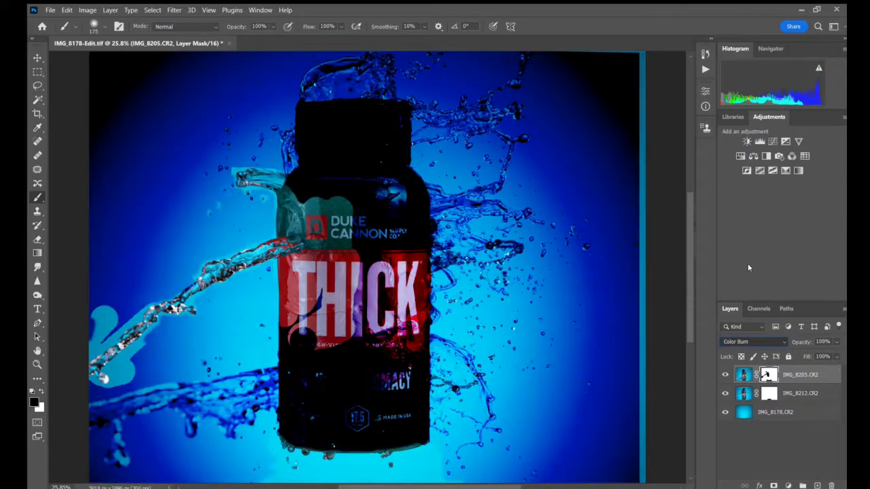
key(Up)
key(Up)
key(Up)
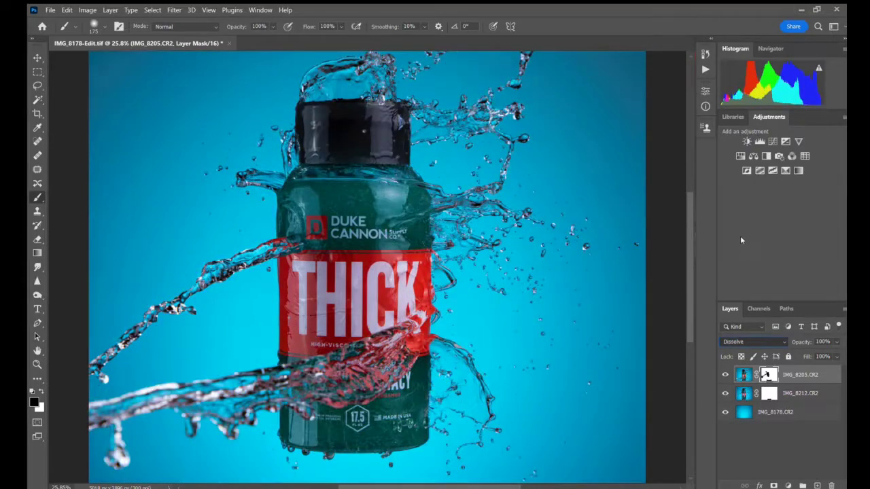
key(Down)
key(Down)
key(Down)
key(Down)
key(Down)
key(Down)
key(Down)
key(Down)
key(Down)
key(Down)
key(Down)
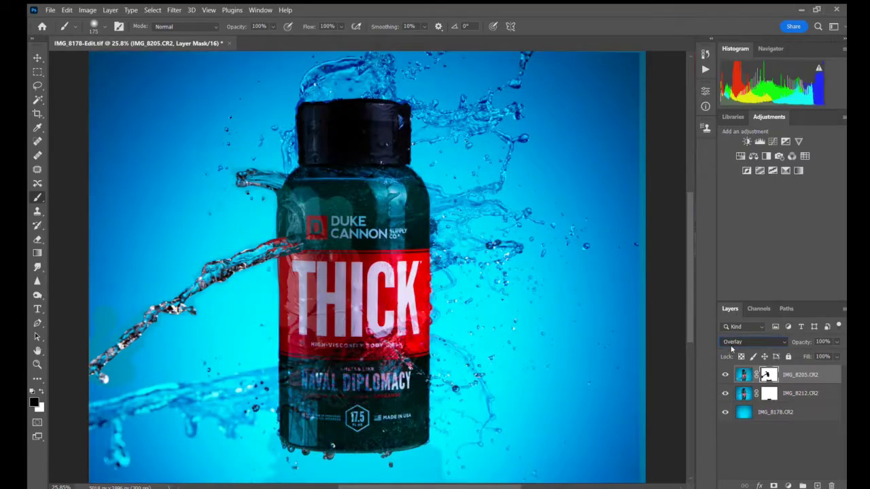
key(Up)
key(Up)
key(Up)
key(Up)
key(Up)
key(Up)
key(Up)
key(Up)
key(Up)
key(Up)
key(Up)
key(Up)
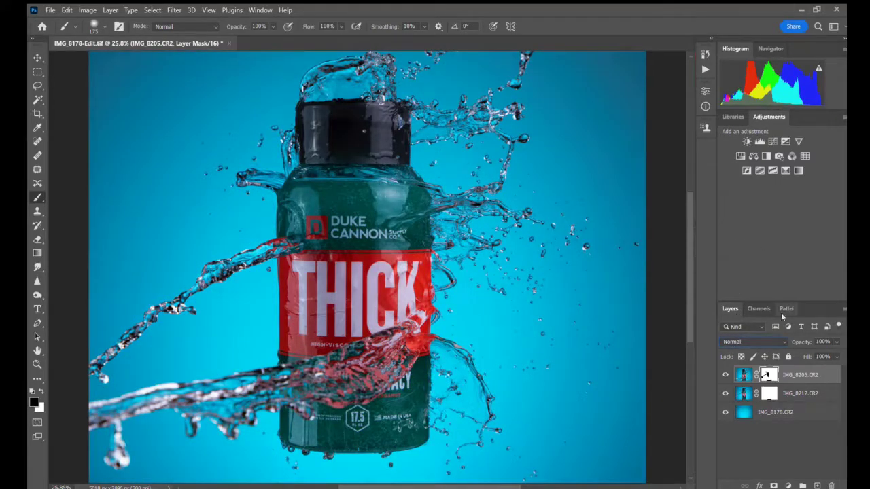
Check the IMG_8212.CR2 layer with IMG_8205.CR2 hidden, and show and reselect the IMG_8205.CR2 layer.
click(789, 393)
click(725, 374)
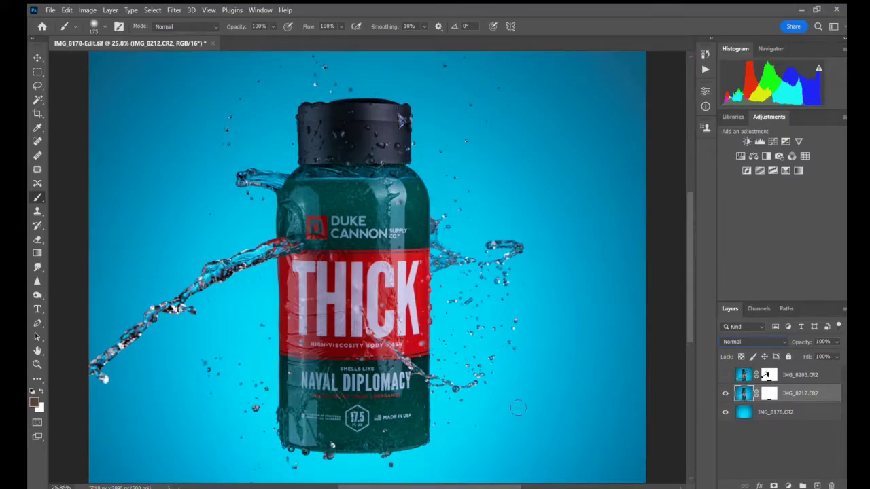
click(724, 375)
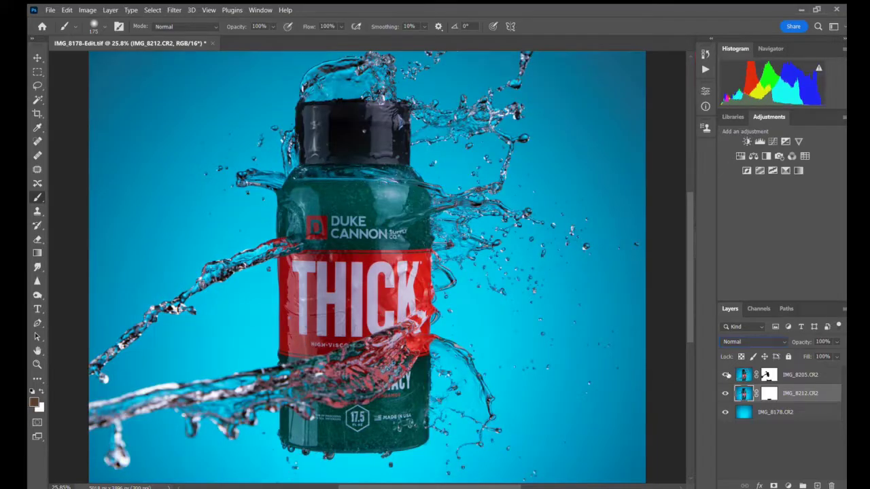
click(800, 376)
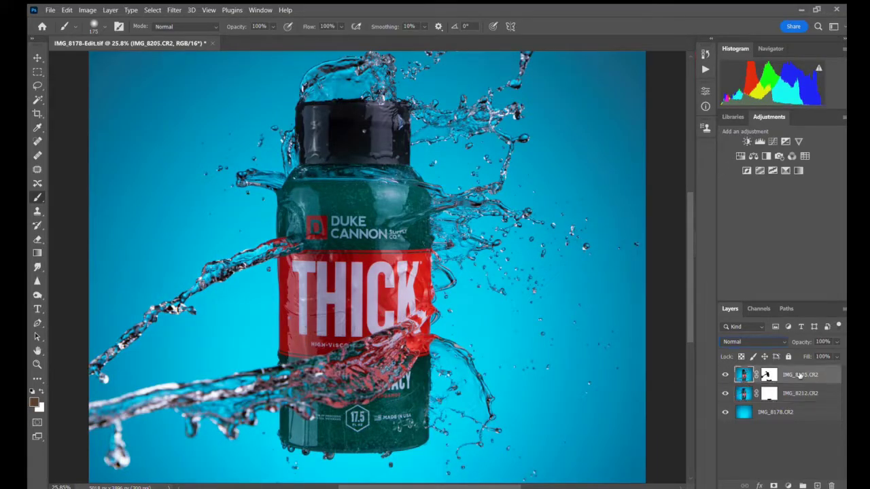
Try 47% opacity on the IMG_8205.CR2 layer, activate its mask, and restore the opacity to 100%.
drag(836, 341, 808, 360)
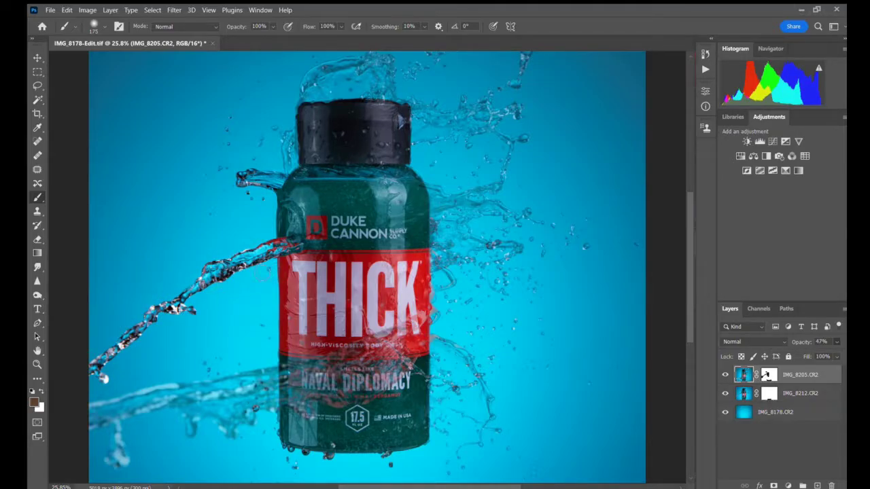
click(768, 374)
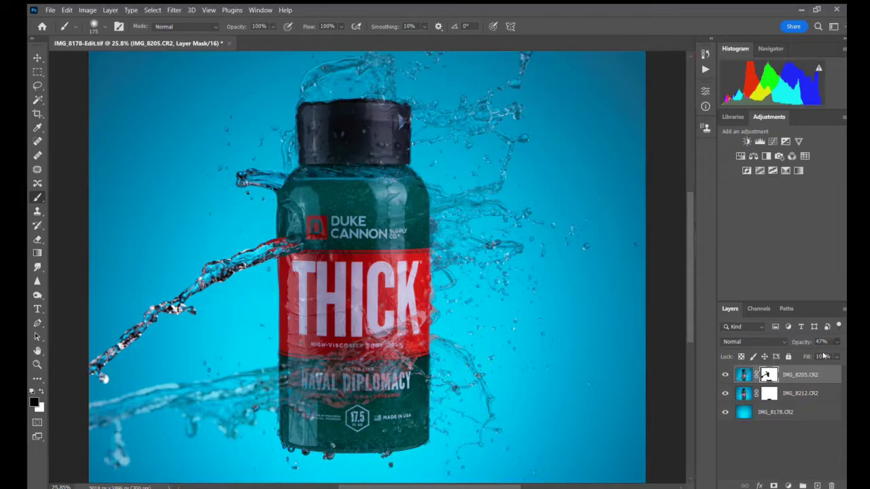
drag(817, 342, 845, 357)
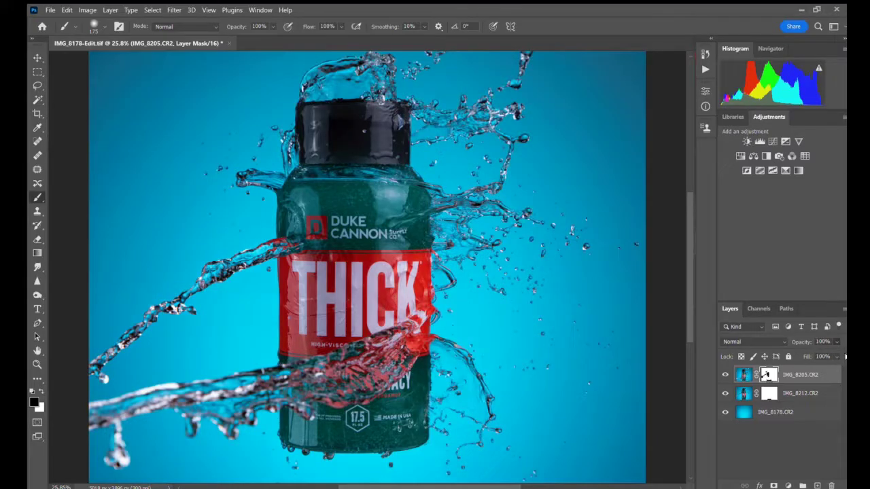